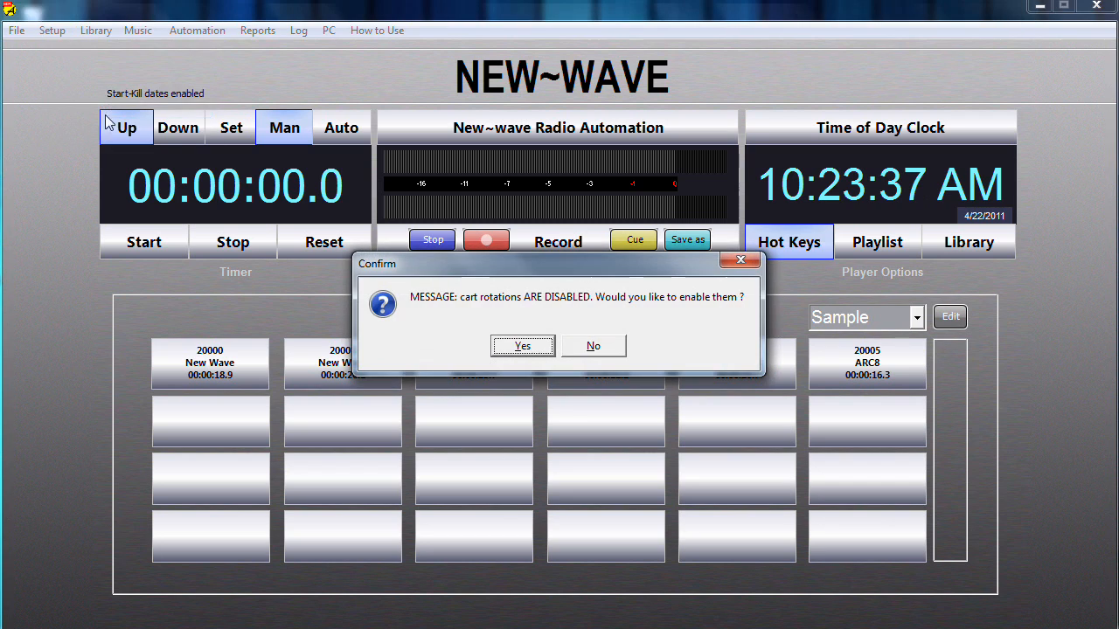
- Enable cart rotations, and recheck the Cart Rotations setup option, declining to disable them
click(539, 352)
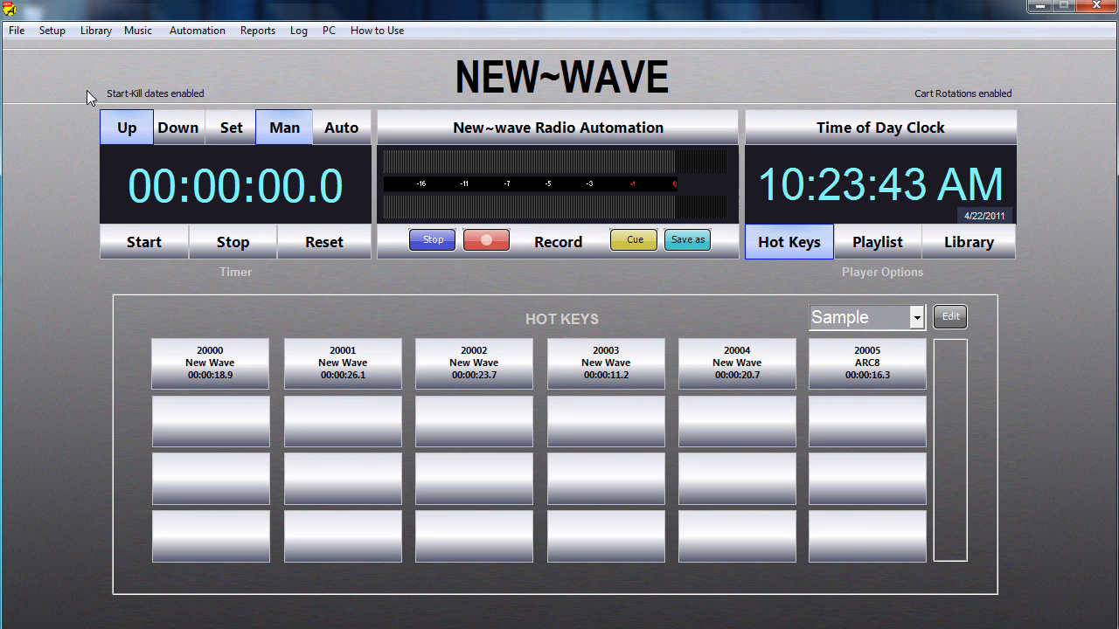
click(54, 31)
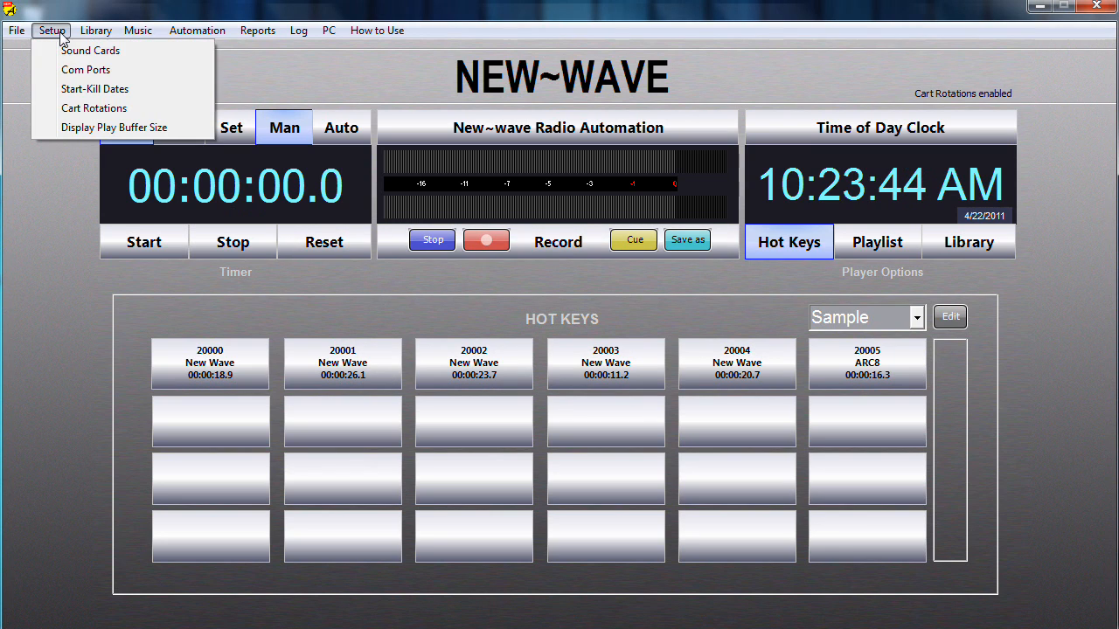
click(103, 111)
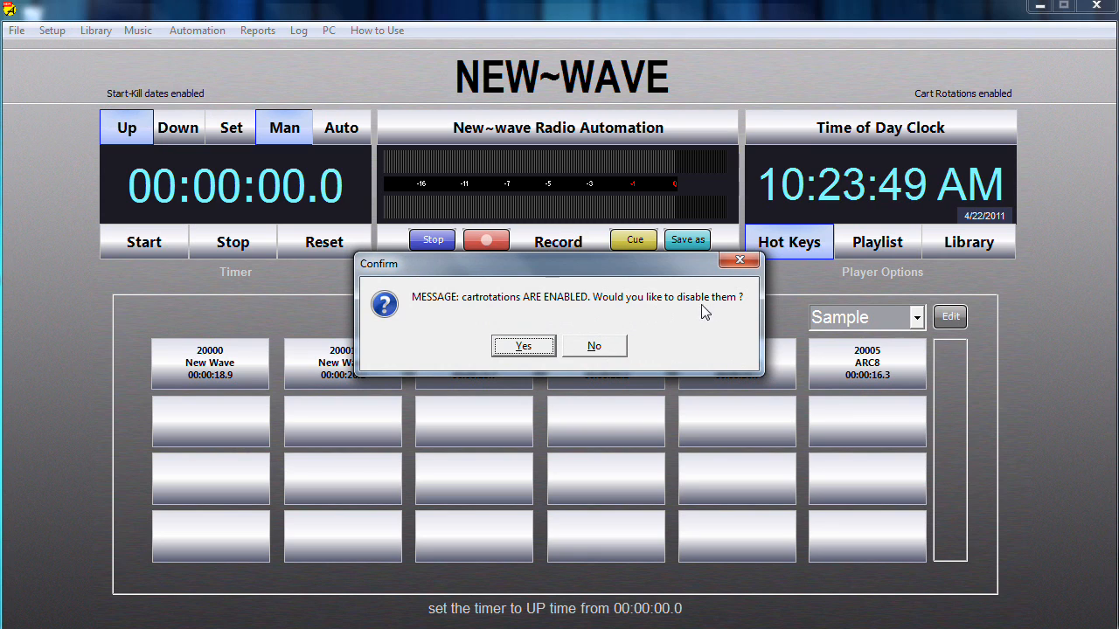
click(623, 354)
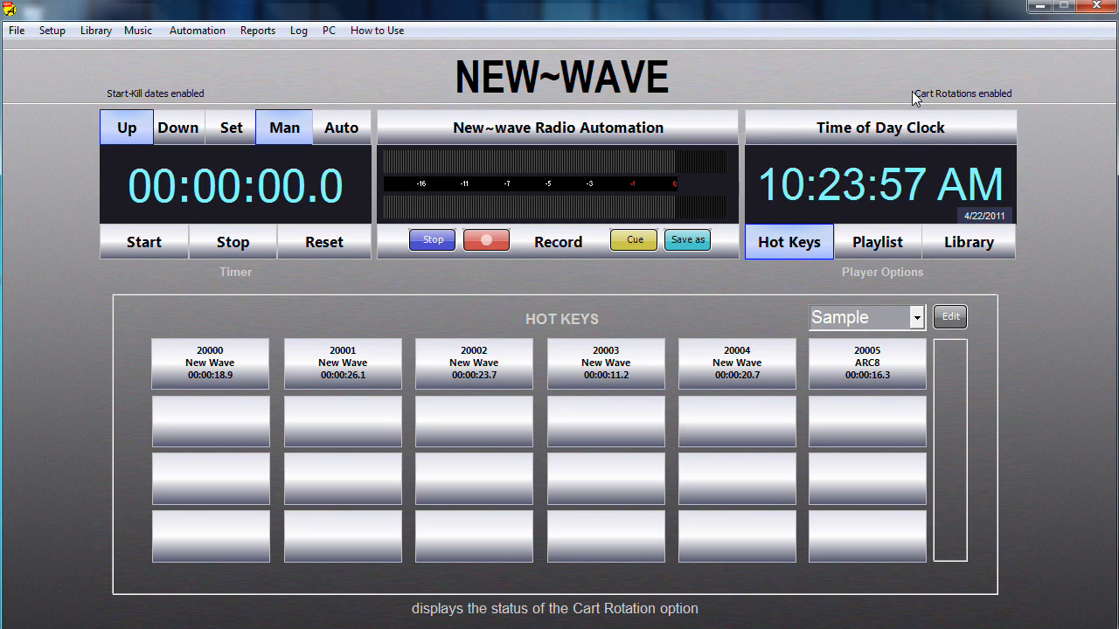
- Open the Audio Library Manager and save cart number 80001-1 for the McRonalds spot 80001
click(104, 32)
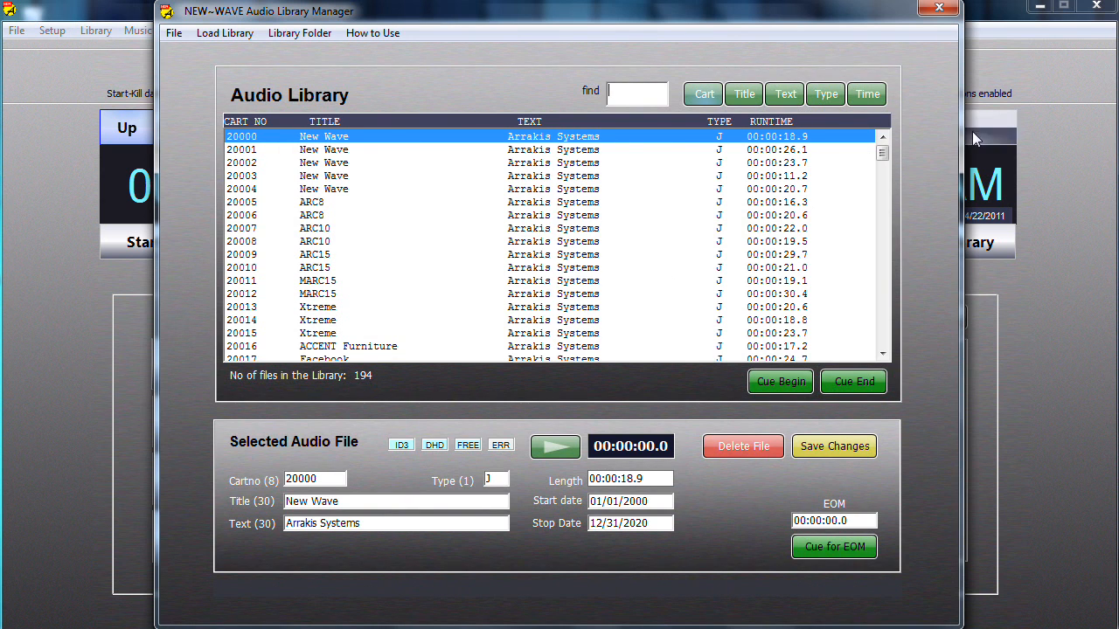
drag(882, 155, 883, 350)
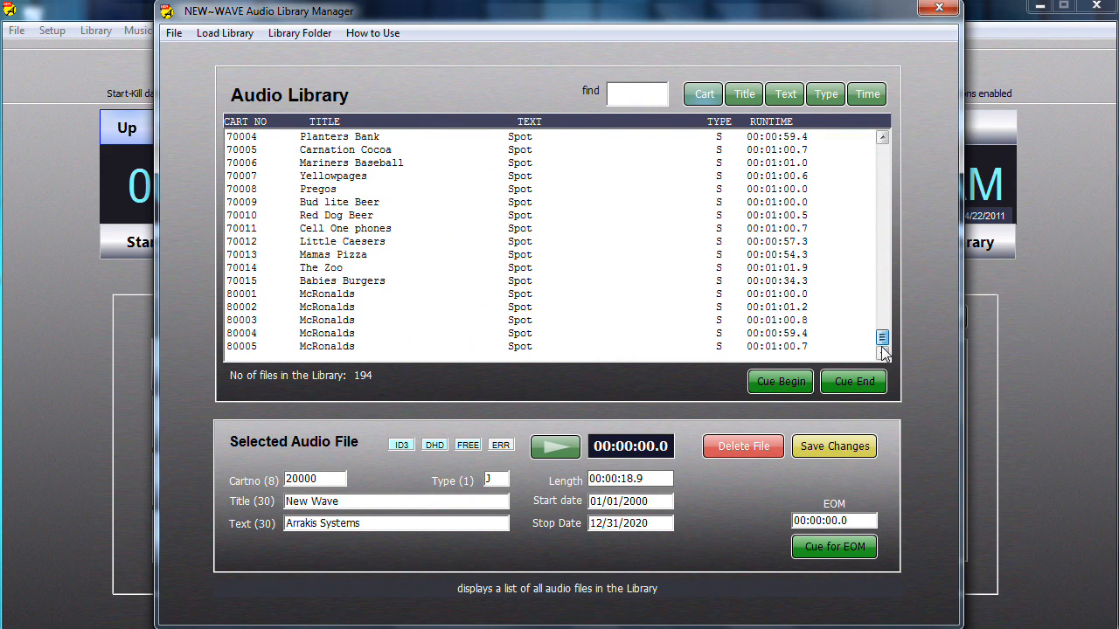
click(273, 298)
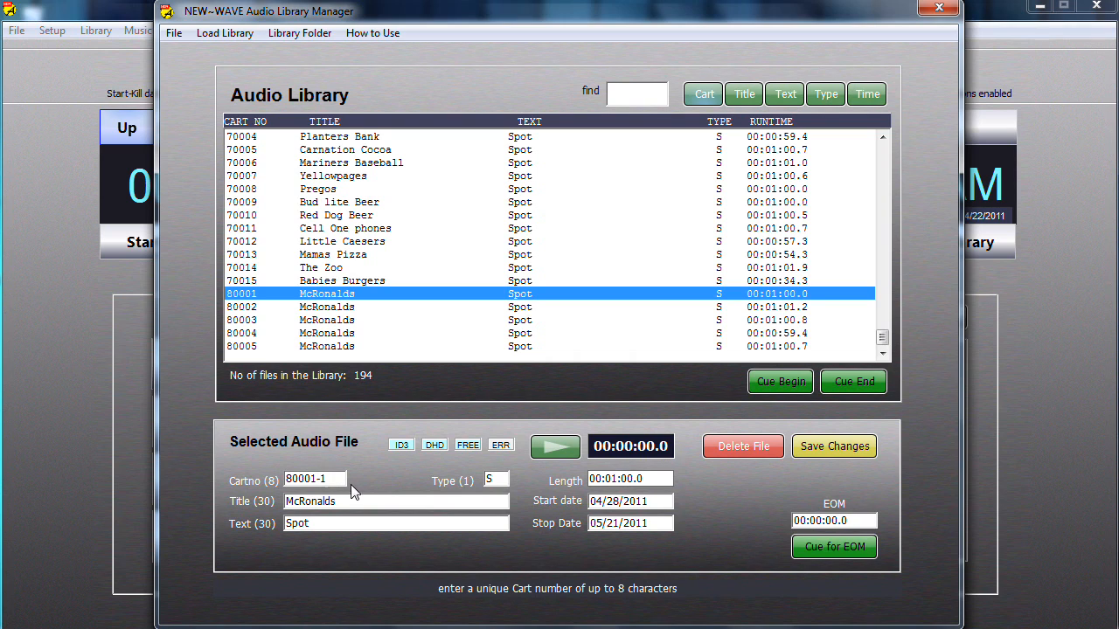
click(806, 448)
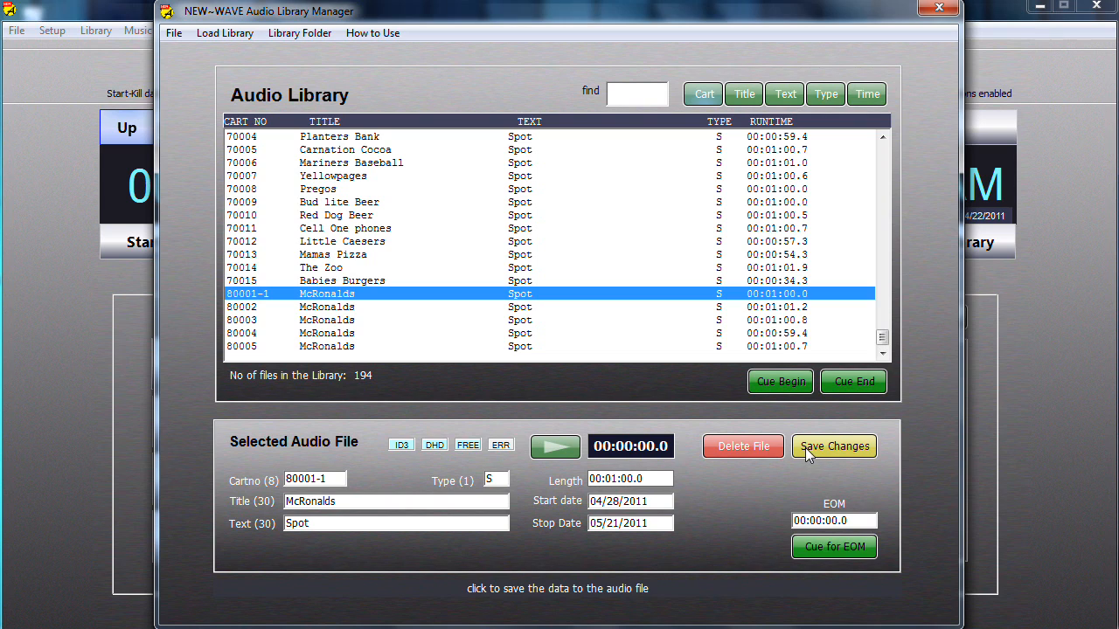
- Renumber the McRonalds spots 80002 and 80003 as carts 80001-2 and 80001-3, saving each change
click(325, 309)
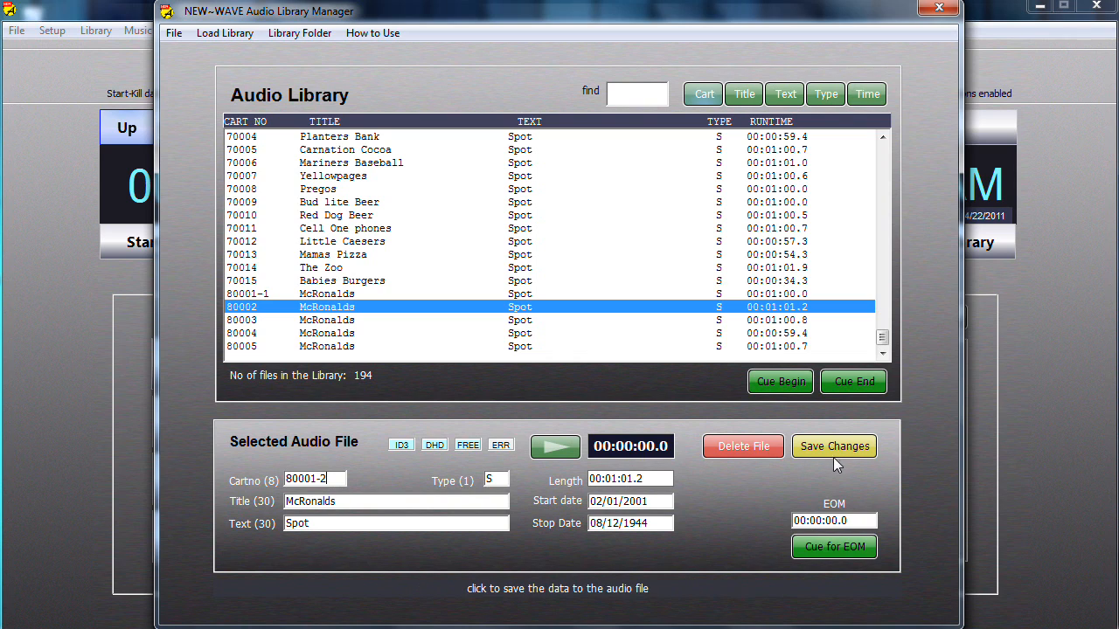
click(323, 320)
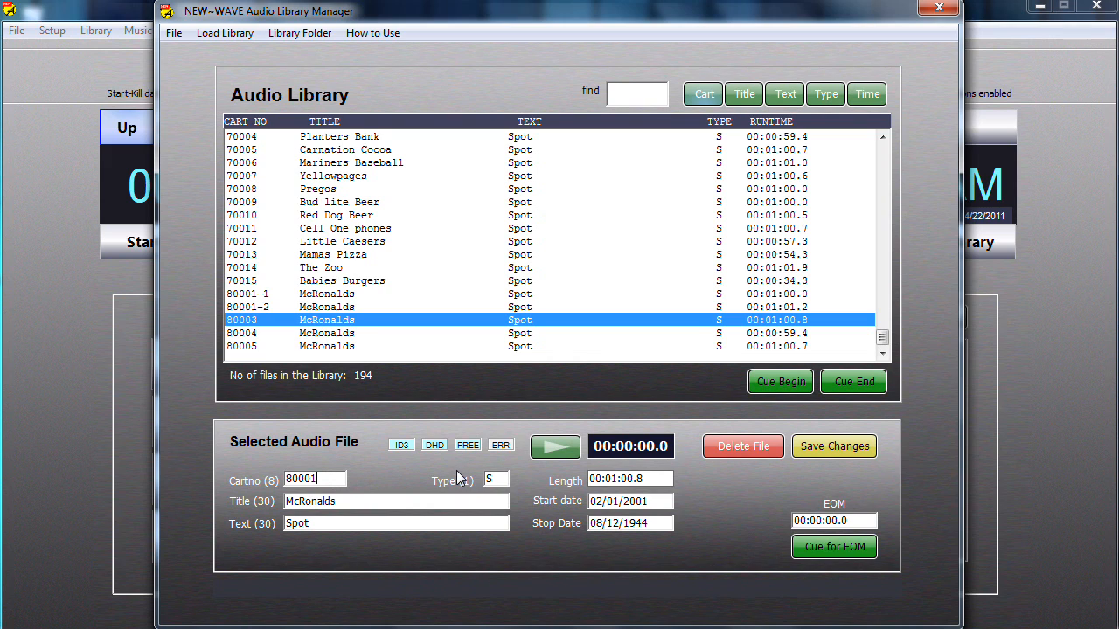
text(3)
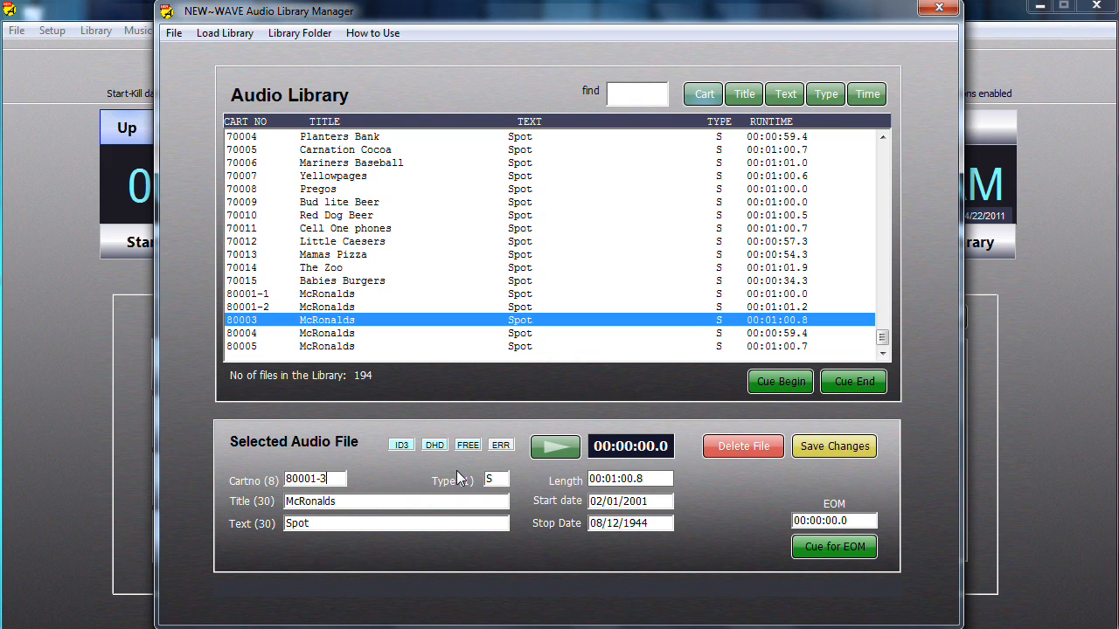
click(809, 446)
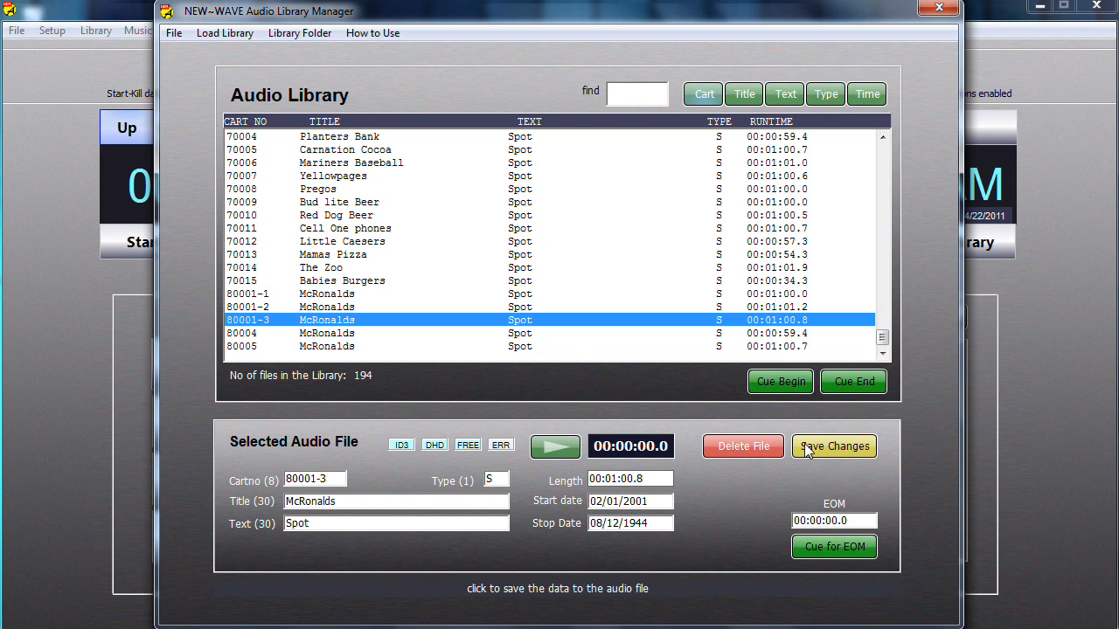
- Change the cart number of McRonalds spot 80004 to 80001-5 and save the change
click(267, 335)
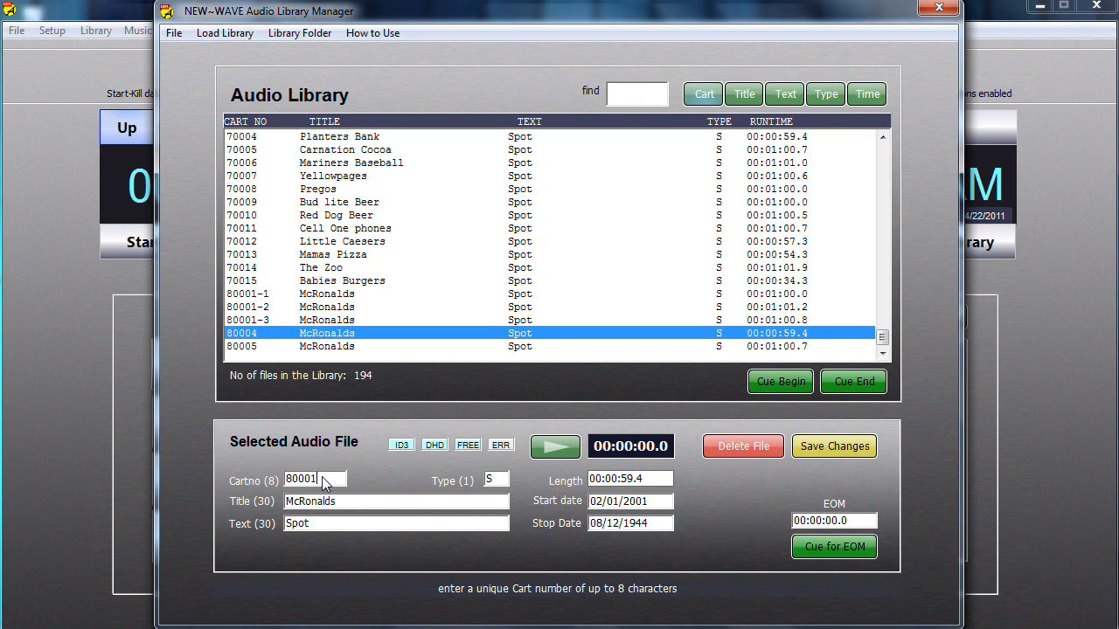
click(322, 477)
text(80001-5)
click(812, 448)
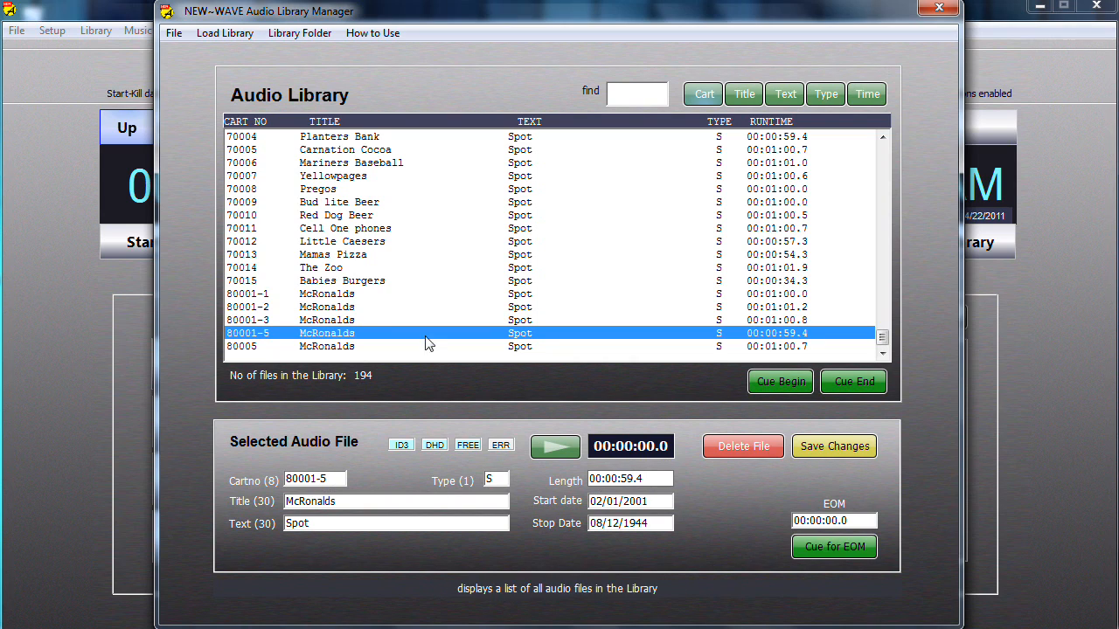
- Change the cart number of McRonalds spot 80005 to 80001-4 and save the change
click(315, 347)
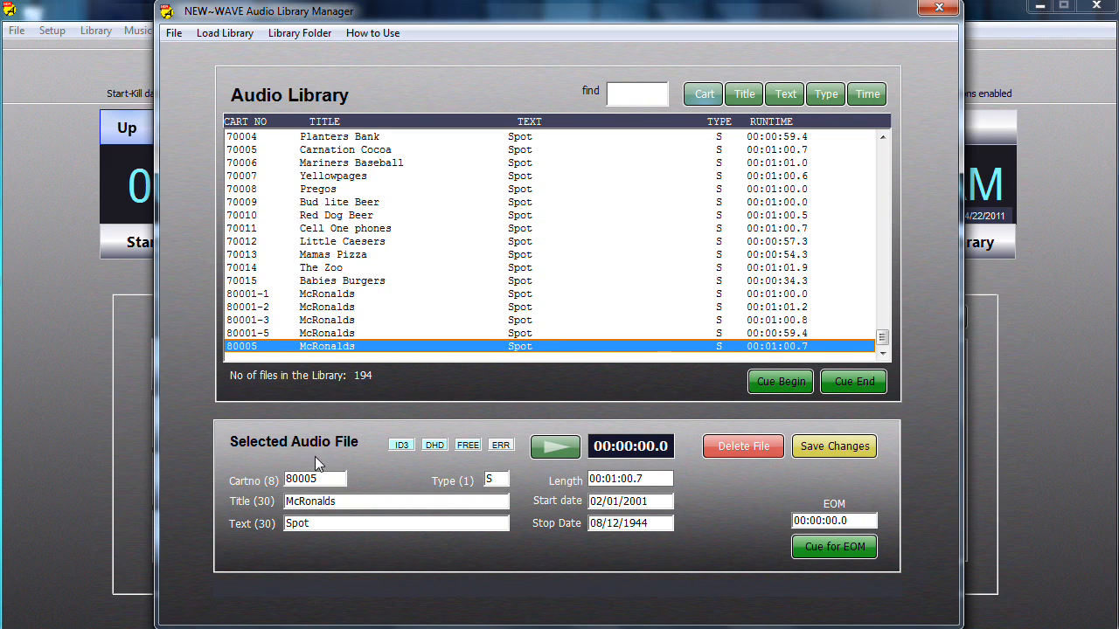
click(322, 480)
key(BackSpace)
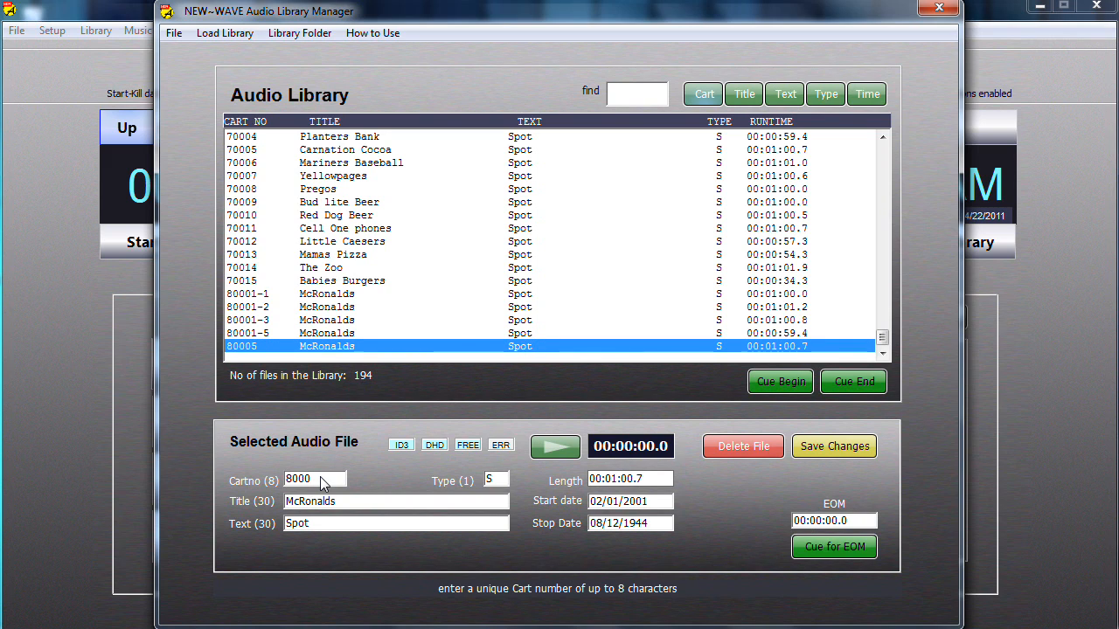
text(1-4)
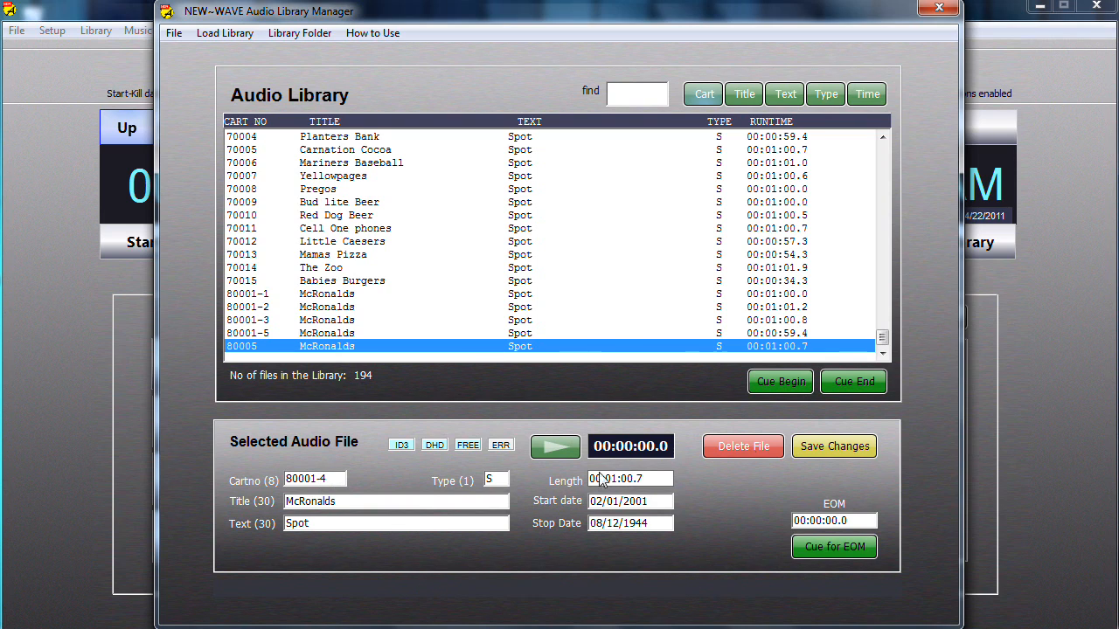
click(846, 447)
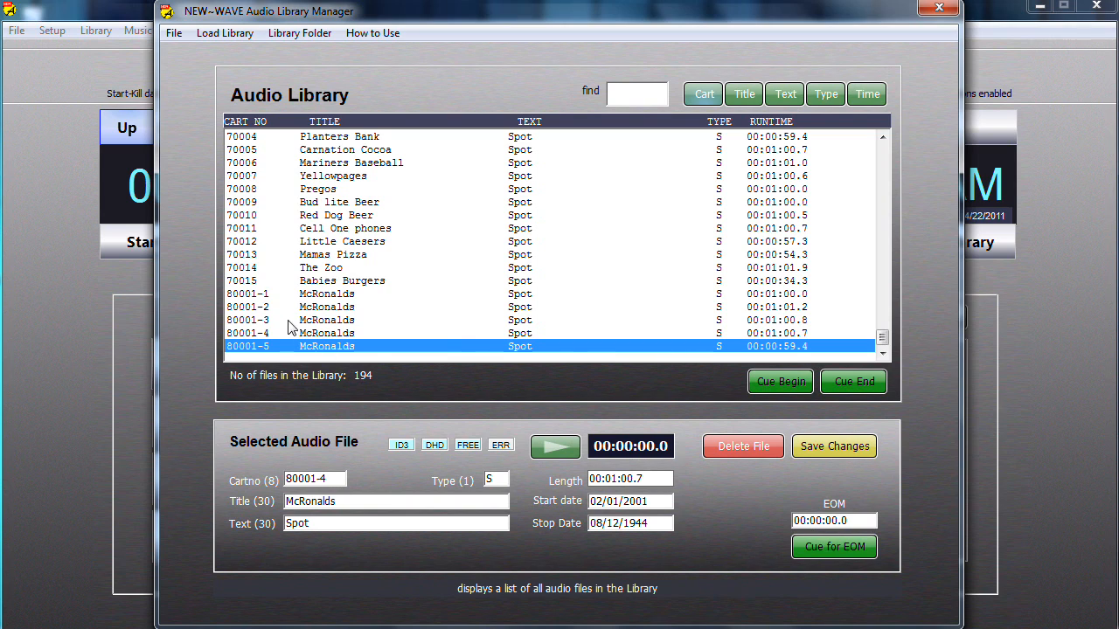
- Review the file details of each McRonalds spot from cart 80001-1 through 80001-5
click(268, 334)
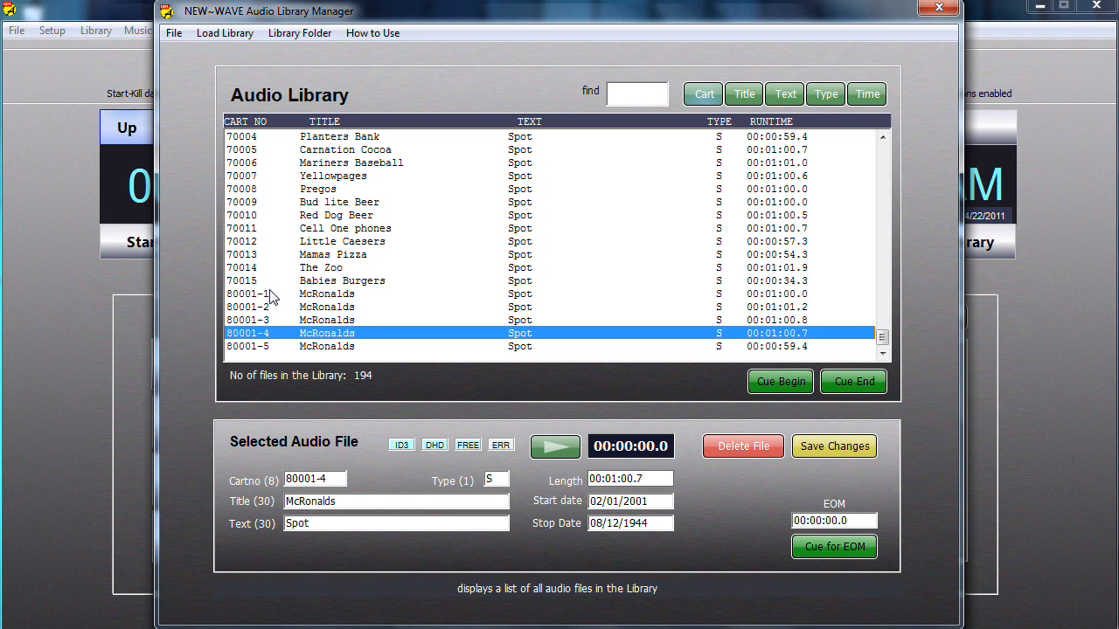
click(325, 295)
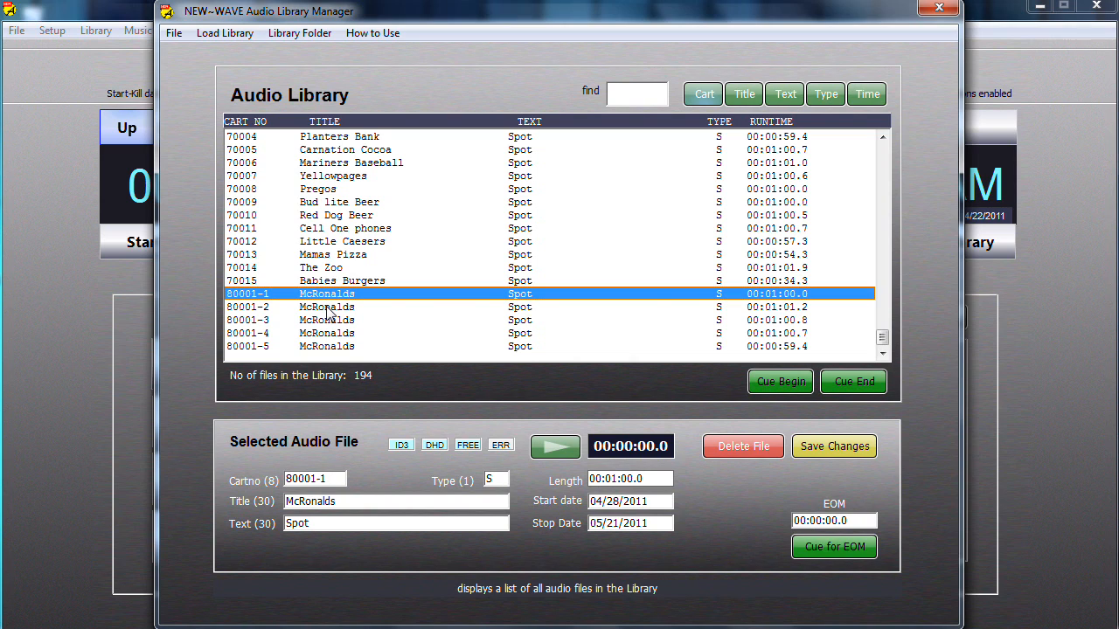
click(327, 308)
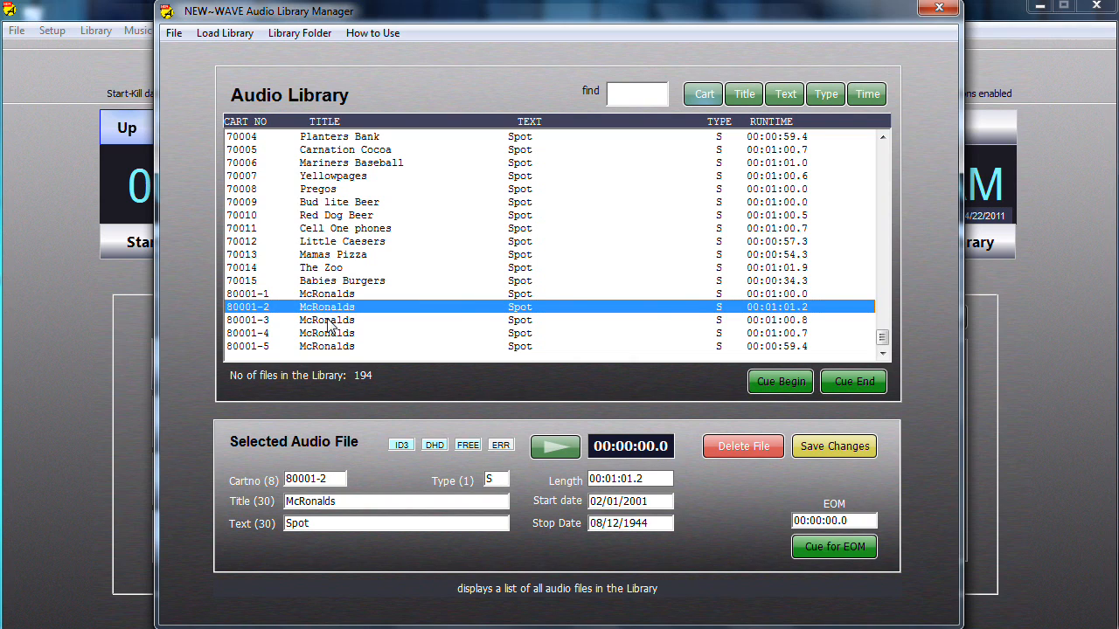
click(328, 321)
click(328, 334)
click(331, 348)
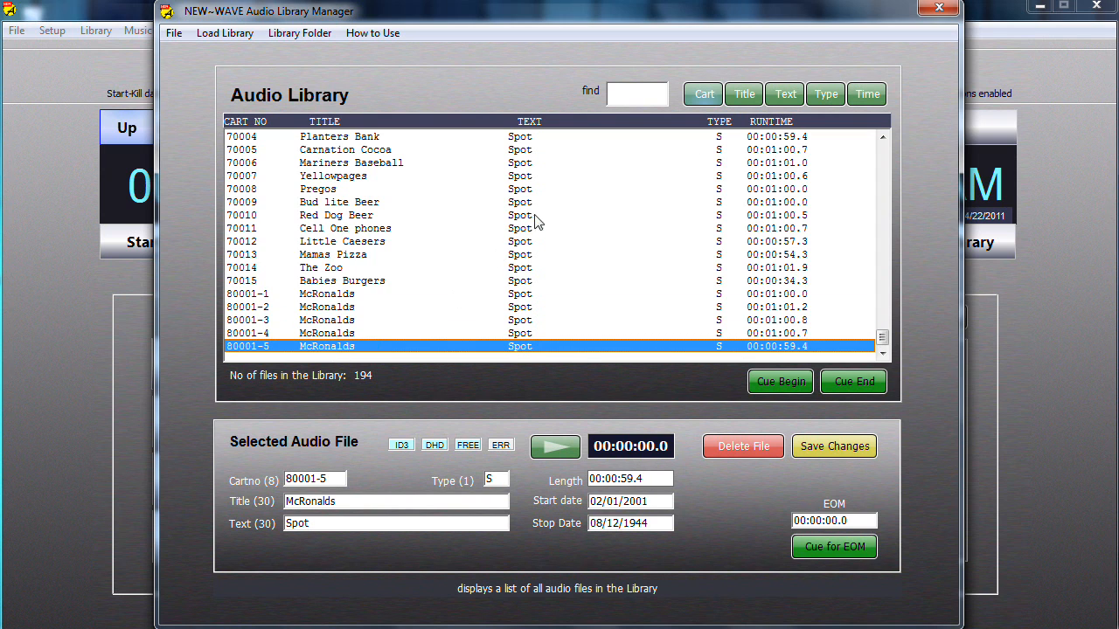
- Close the Audio Library Manager and open the Automation Schedule editor
click(939, 8)
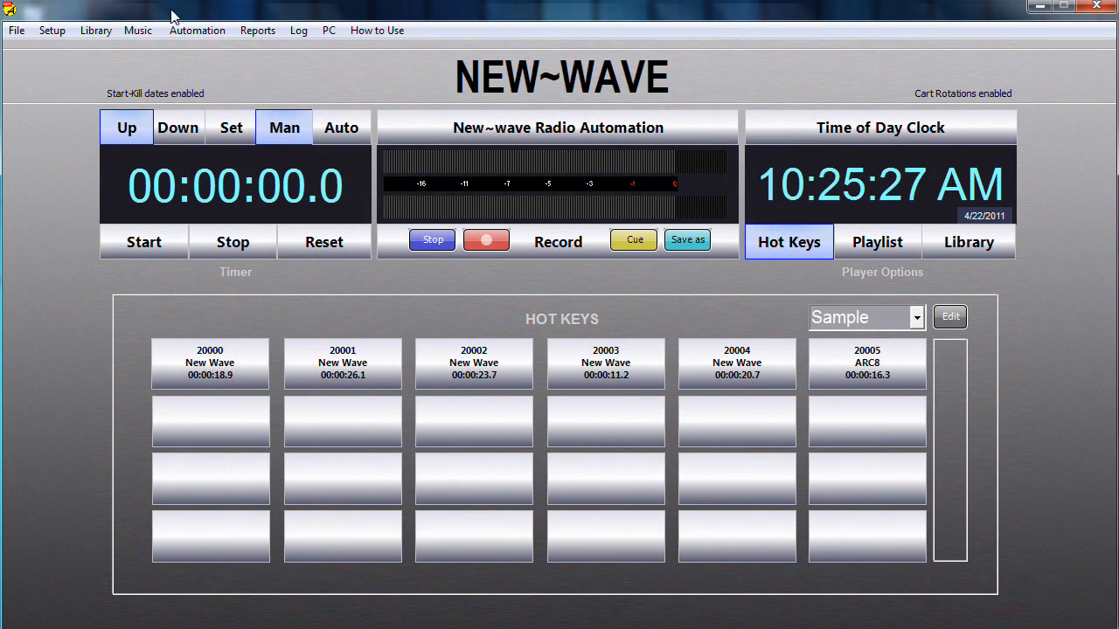
click(195, 29)
click(200, 47)
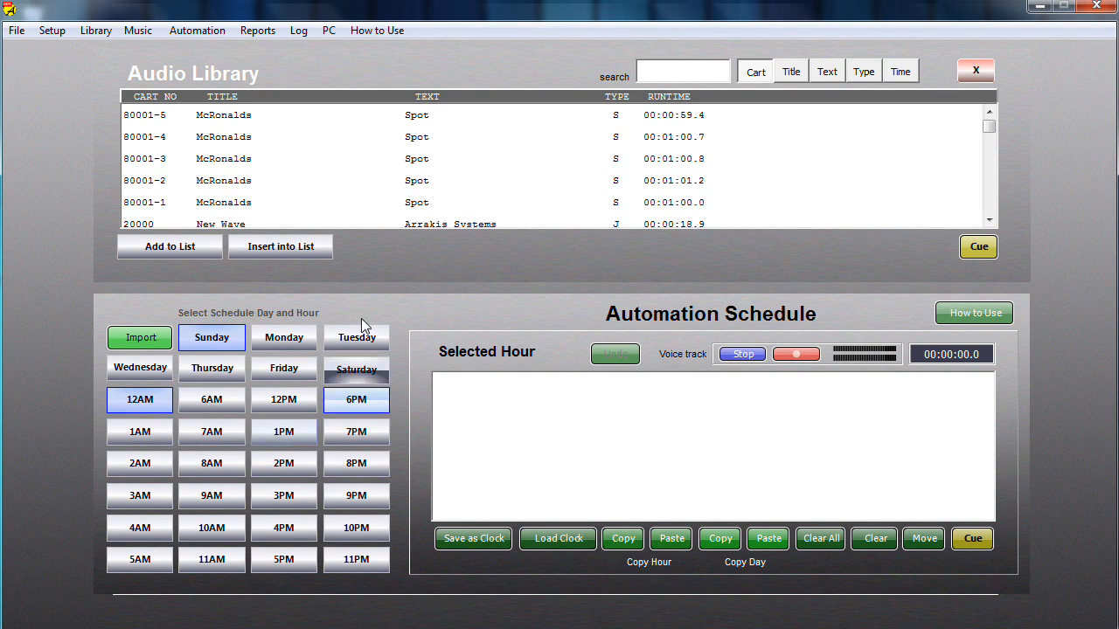
- Look through the schedule editor's audio library list down to the song categories and back up to the McRonalds carts
drag(990, 133, 991, 194)
click(990, 206)
click(990, 206)
click(990, 207)
click(990, 210)
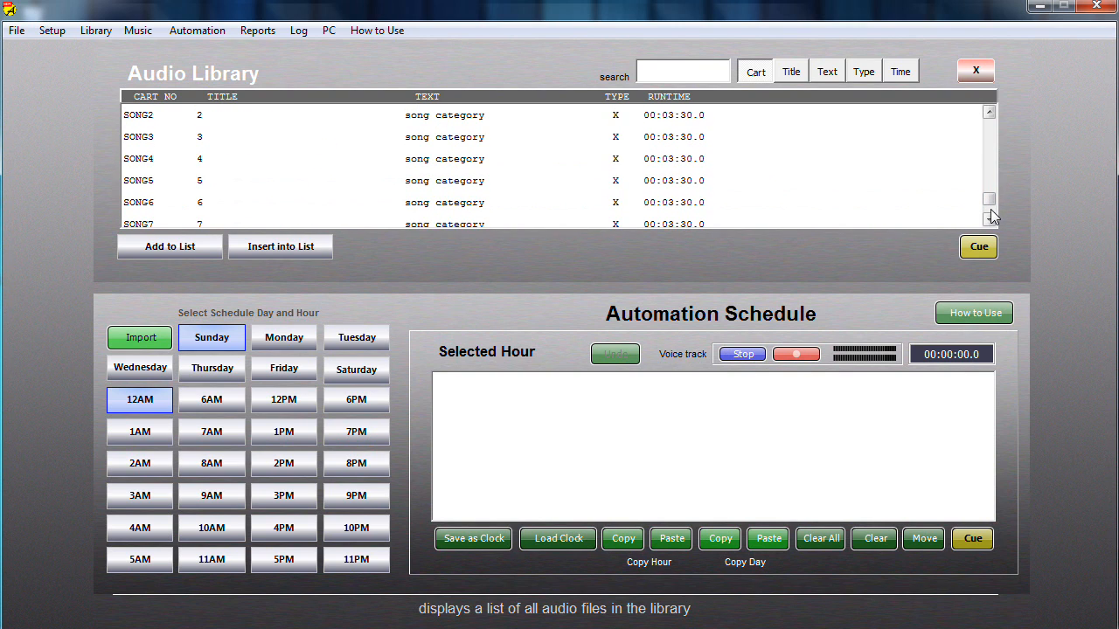
click(992, 170)
click(992, 170)
click(992, 170)
click(993, 170)
click(992, 175)
click(992, 176)
drag(990, 196, 990, 122)
- Add McRonalds cart 80001-5 to the Sunday 12AM hour as a cart rotation
click(225, 121)
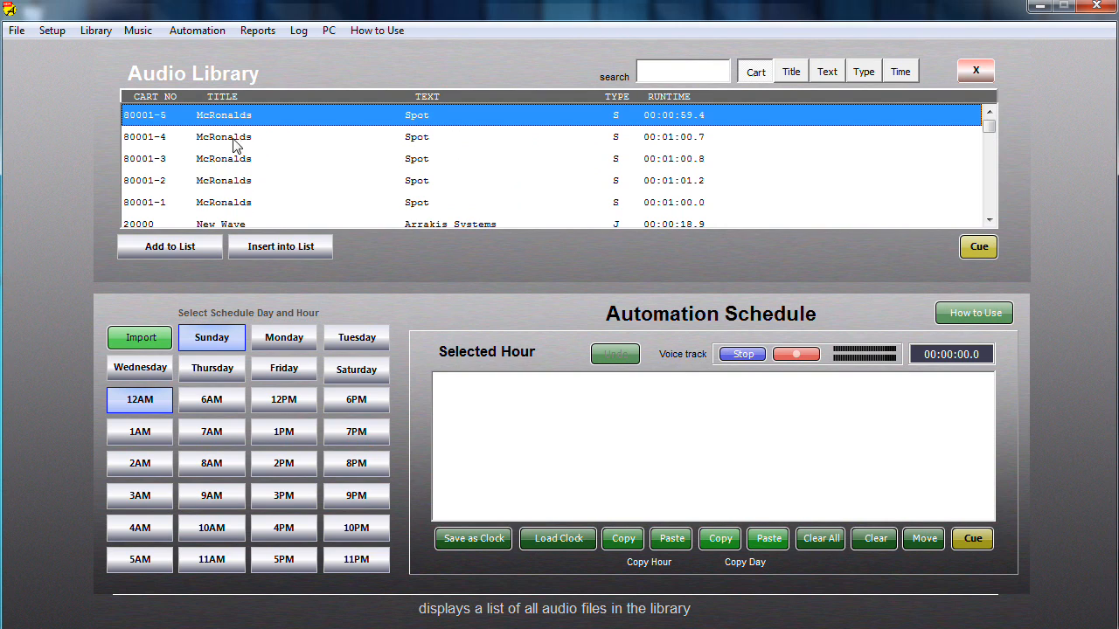
click(173, 251)
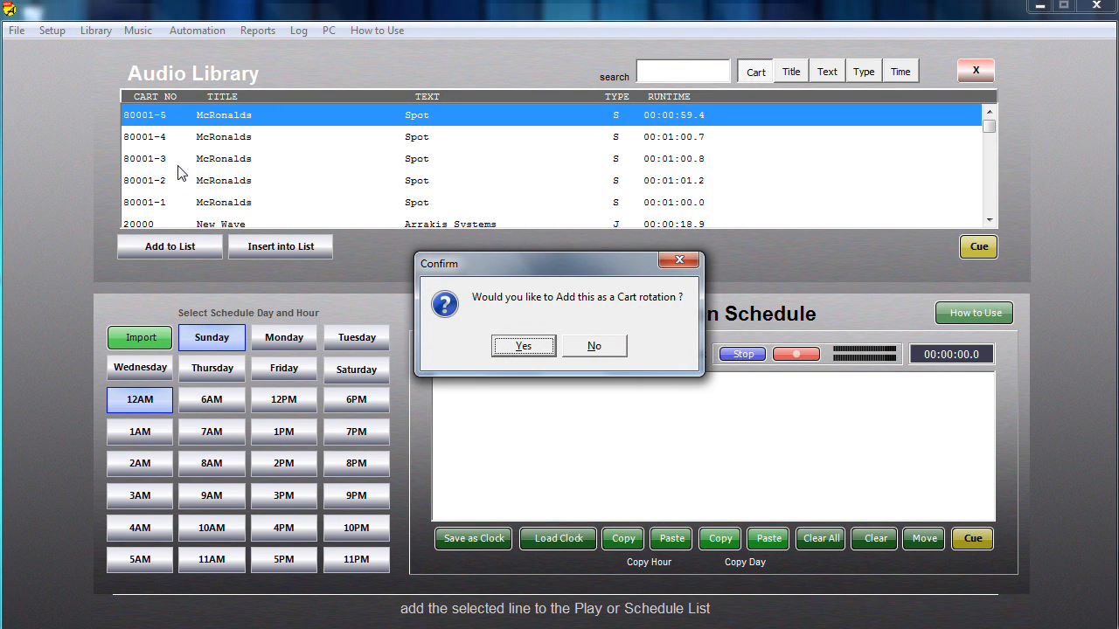
click(523, 346)
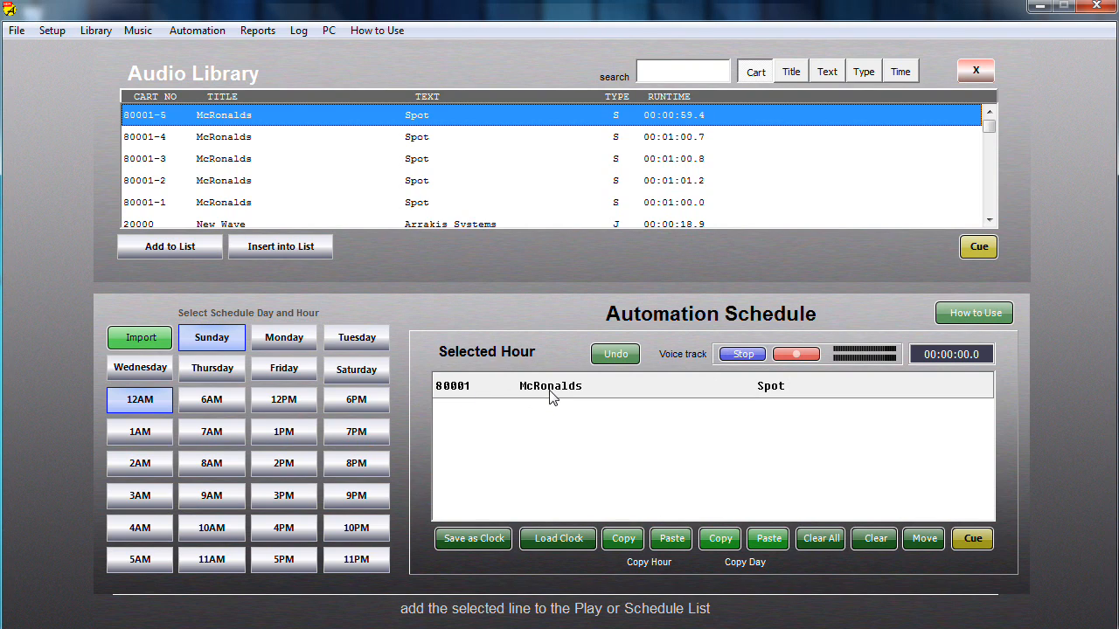
- Add McRonalds cart 80001-2 to the Sunday 12AM hour as a single cart without rotation, and minimize the program window
click(236, 183)
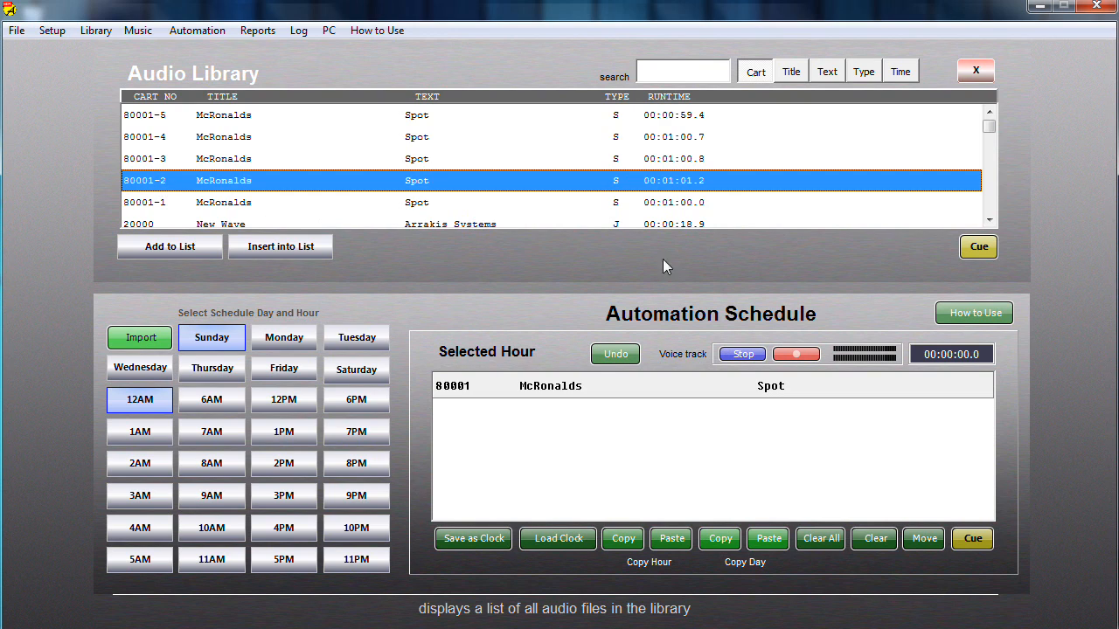
click(174, 251)
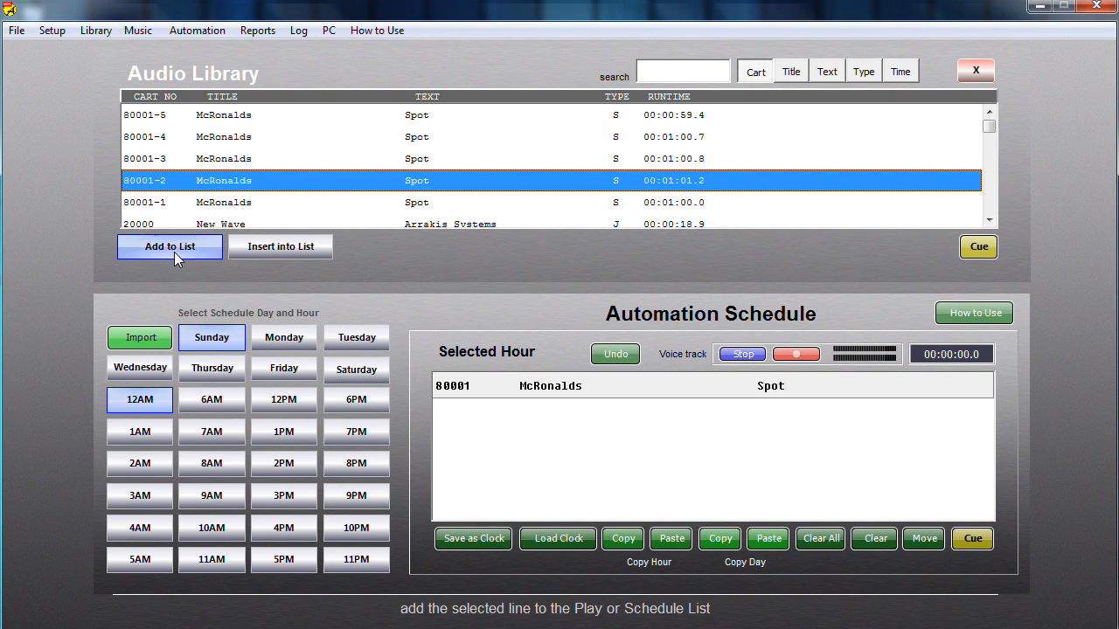
click(590, 348)
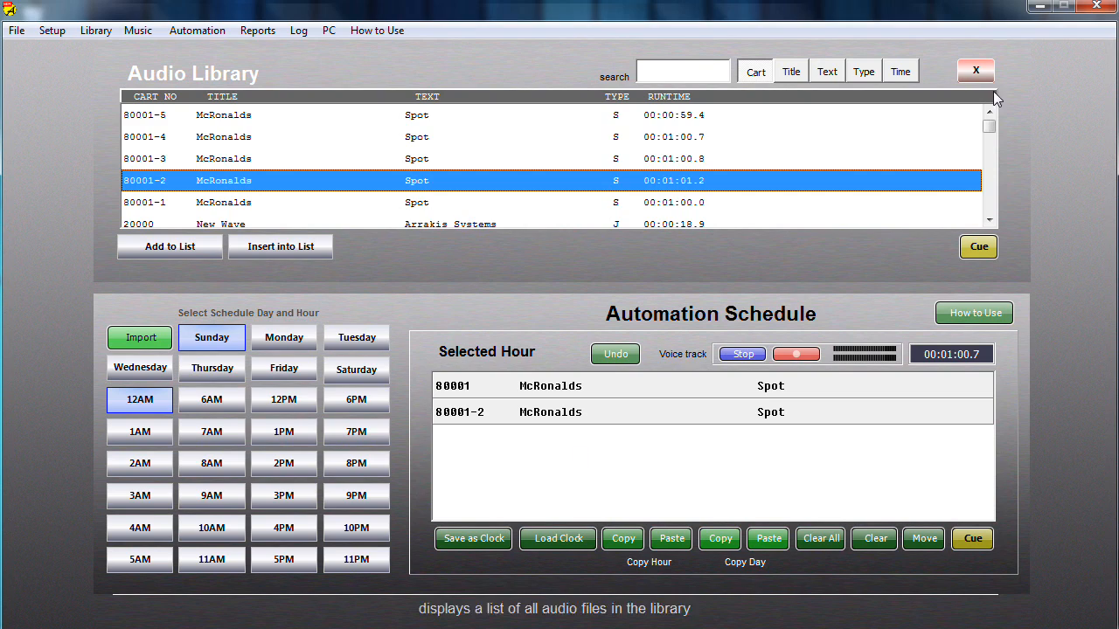
click(1040, 7)
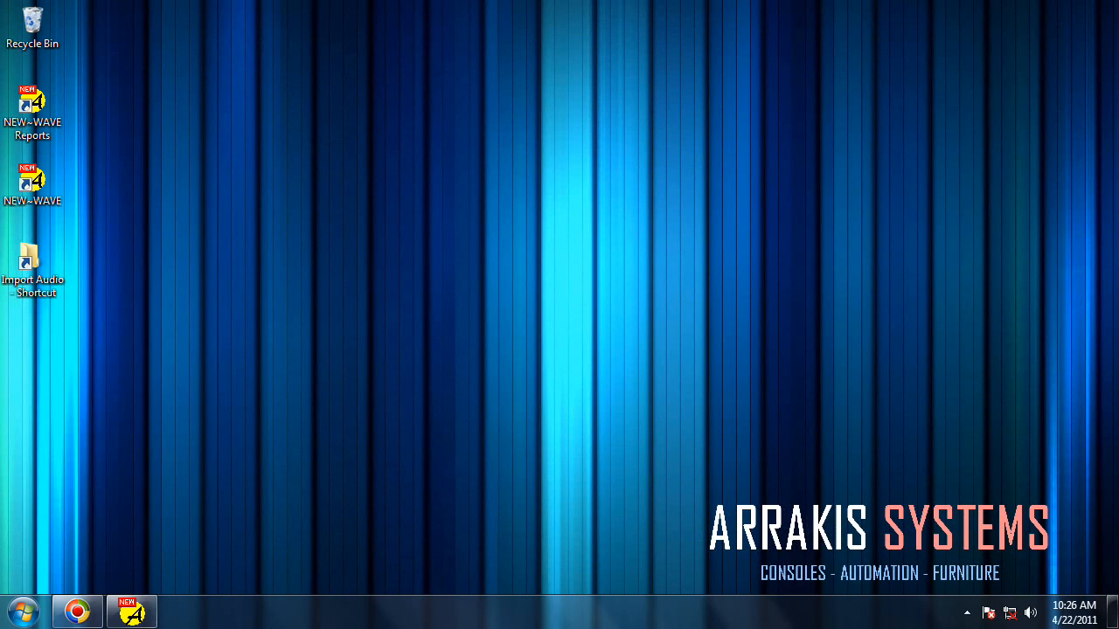